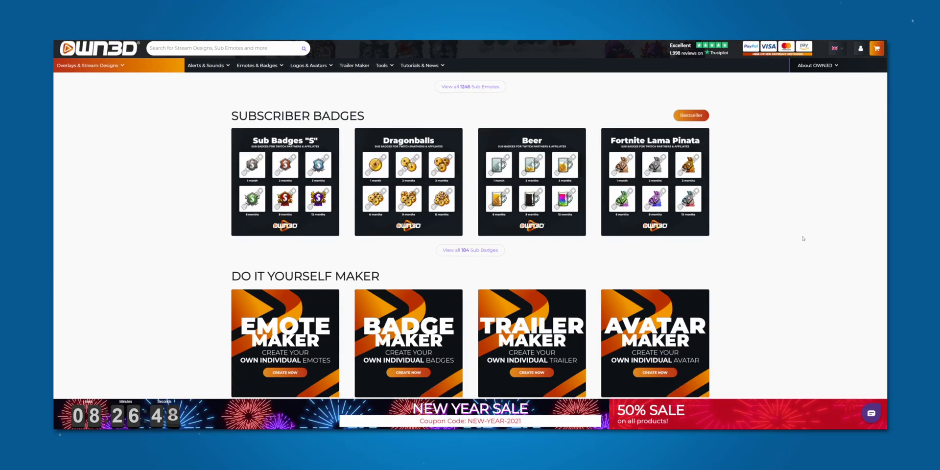
Browse the OWN3D store and open the Premium Twitch Overlays listing
{"action": "scroll", "coordinate": [567, 262], "scroll_direction": "up", "scroll_amount": 6}
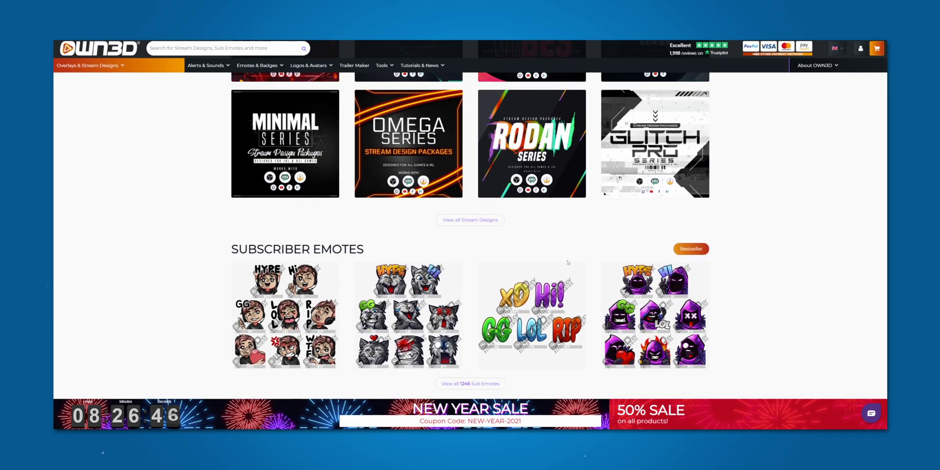
{"action": "scroll", "coordinate": [567, 262], "scroll_direction": "up", "scroll_amount": 3}
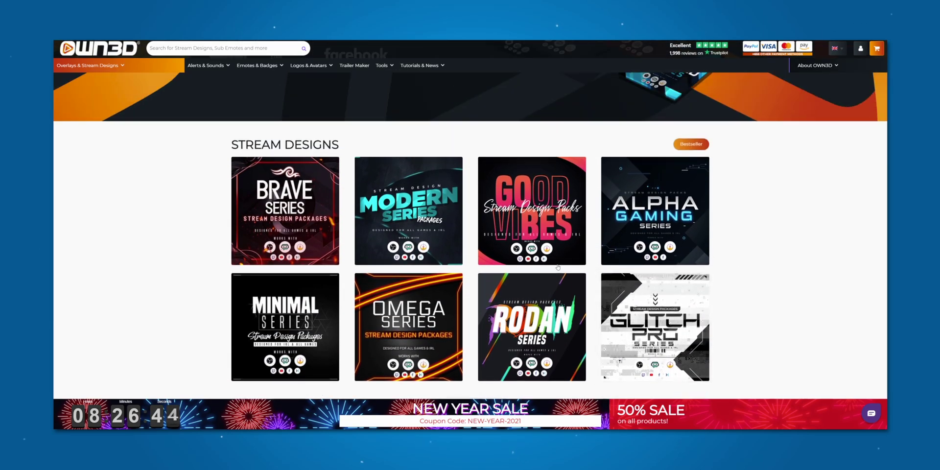
{"action": "scroll", "coordinate": [522, 195], "scroll_direction": "down", "scroll_amount": 3}
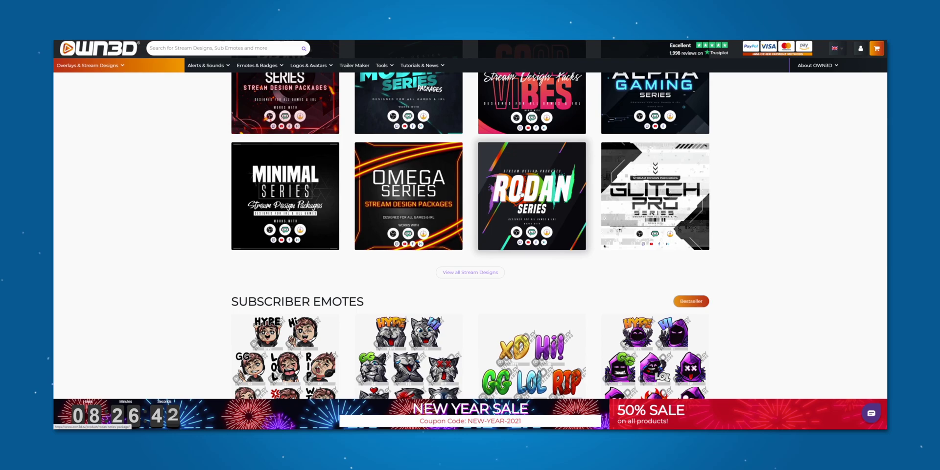
{"action": "left_click", "coordinate": [497, 287]}
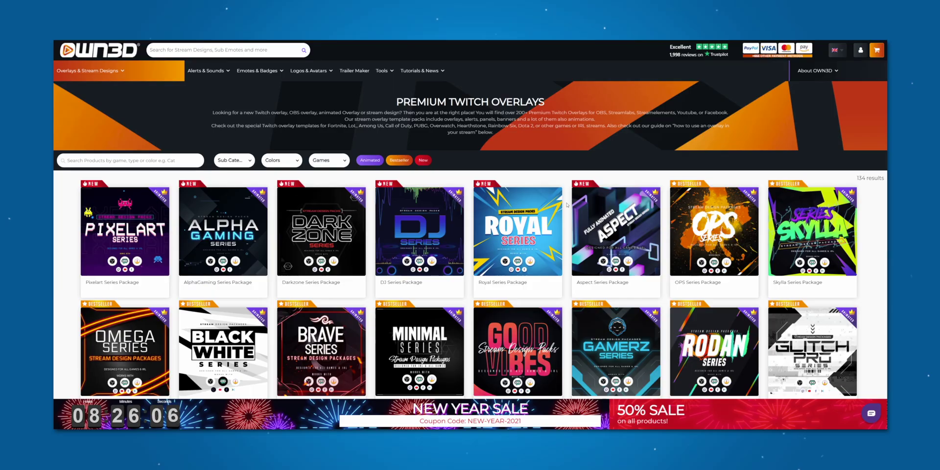
Find and open the Hexagon Series Package product page
{"action": "scroll", "coordinate": [567, 205], "scroll_direction": "down", "scroll_amount": 10}
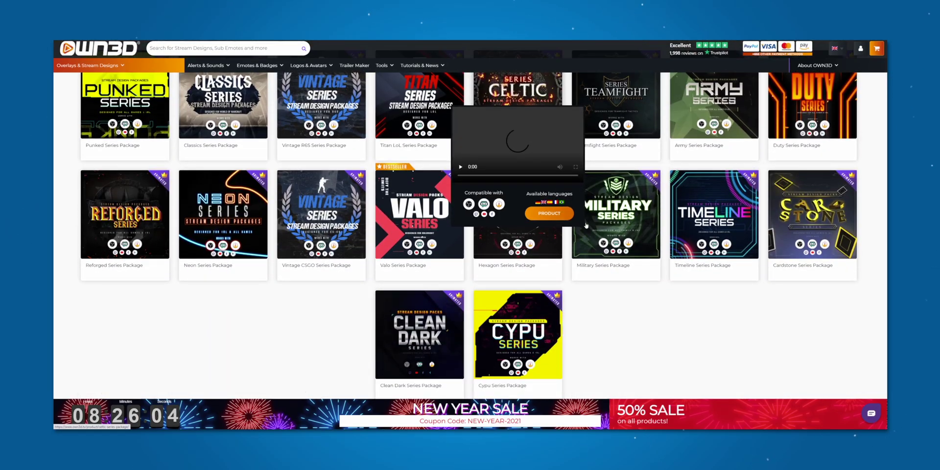
{"action": "scroll", "coordinate": [663, 292], "scroll_direction": "up", "scroll_amount": 3}
{"action": "scroll", "coordinate": [627, 269], "scroll_direction": "down", "scroll_amount": 3}
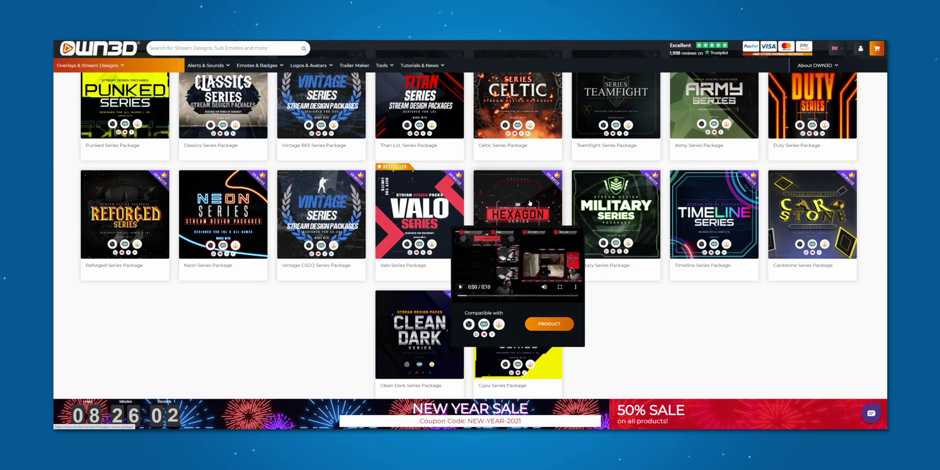
{"action": "left_click", "coordinate": [529, 201]}
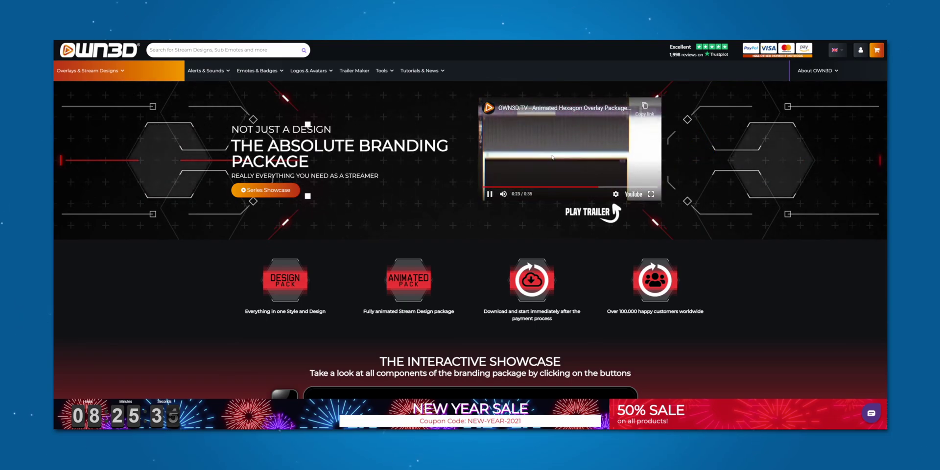
Play the Animated Talking Banner in the Hexagon package's Interactive Showcase
{"action": "scroll", "coordinate": [560, 195], "scroll_direction": "down", "scroll_amount": 5}
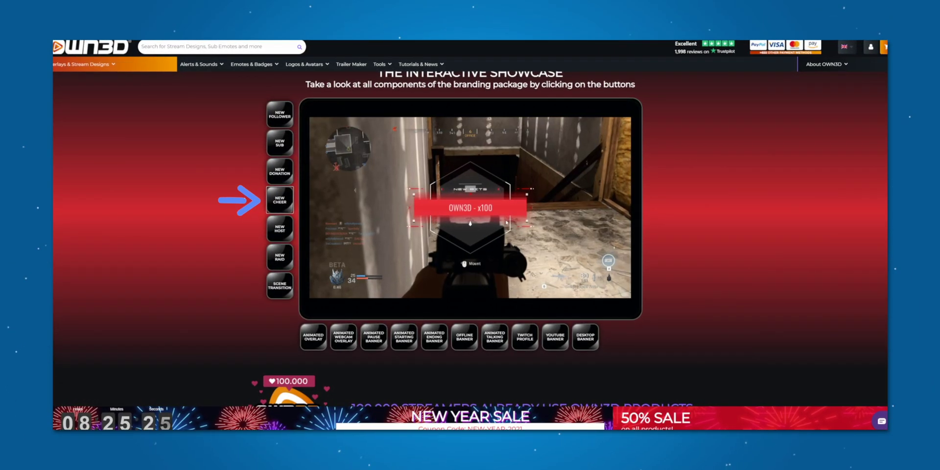
{"action": "left_click", "coordinate": [494, 340]}
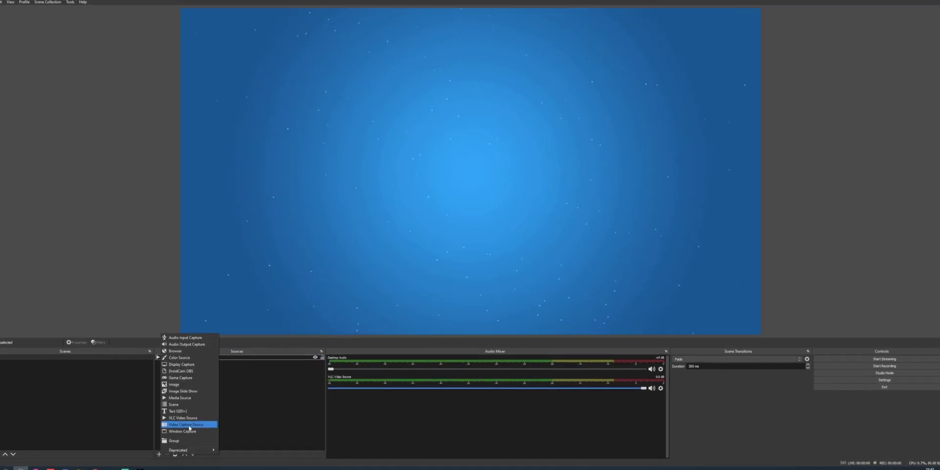
Add a Video Capture Device source using the Game Capture HD60 S+ camera
{"action": "left_click", "coordinate": [213, 418]}
{"action": "left_click", "coordinate": [501, 304]}
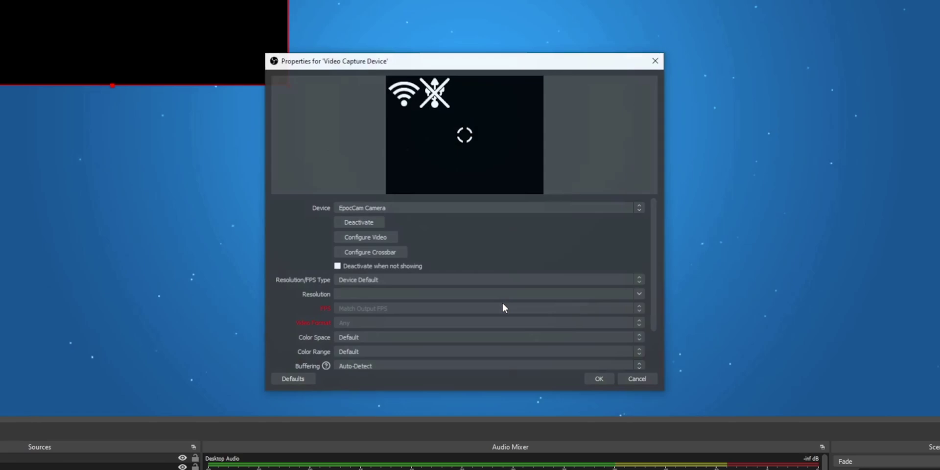
{"action": "left_click", "coordinate": [393, 208]}
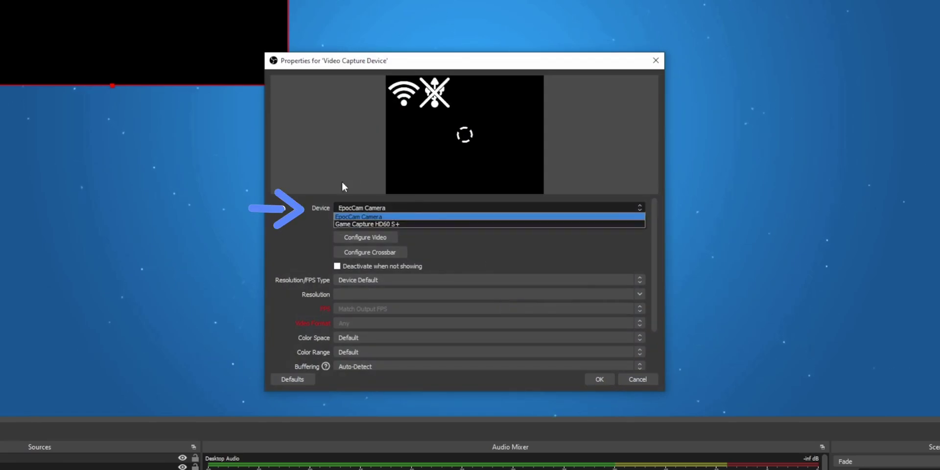
{"action": "left_click", "coordinate": [402, 223]}
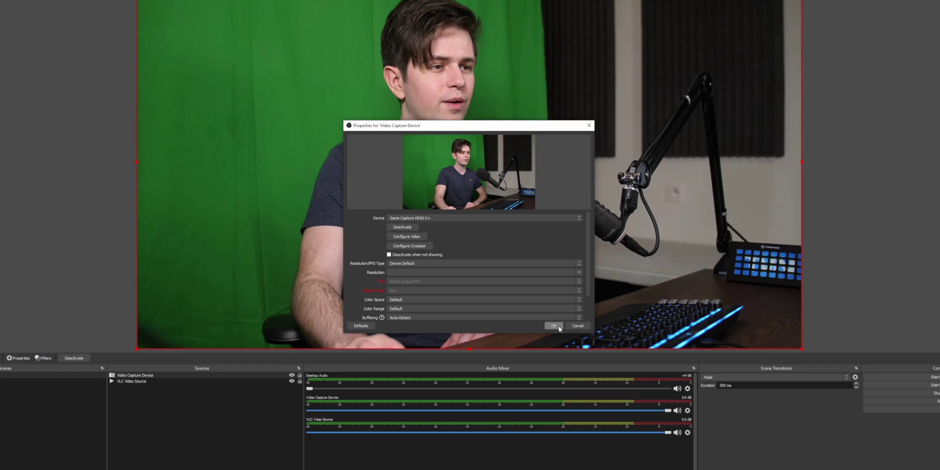
{"action": "key", "text": "Return"}
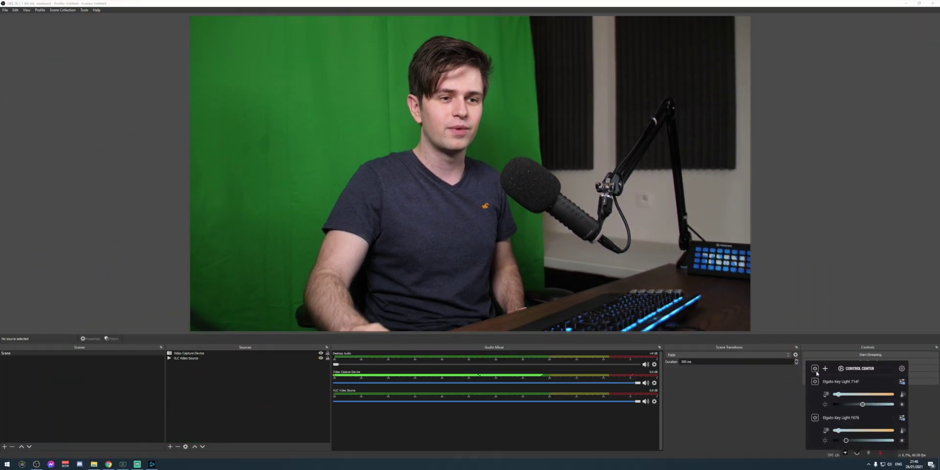
{"action": "left_click", "coordinate": [816, 372]}
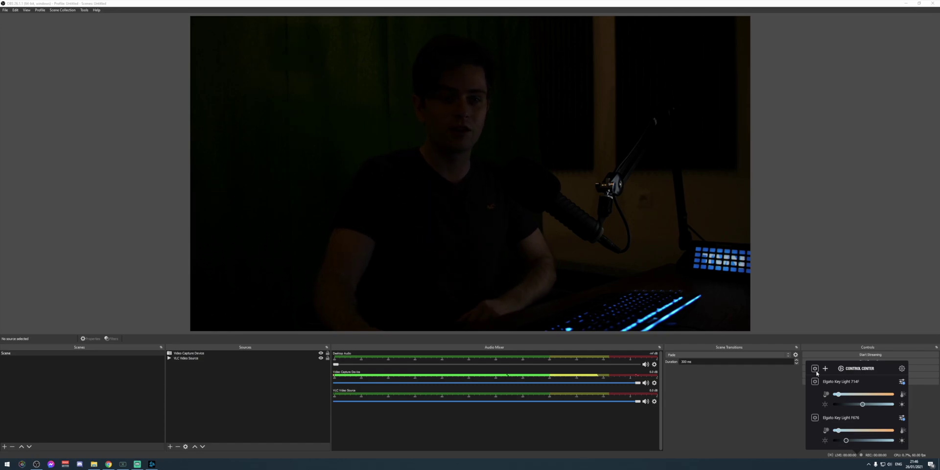
{"action": "left_click", "coordinate": [816, 371]}
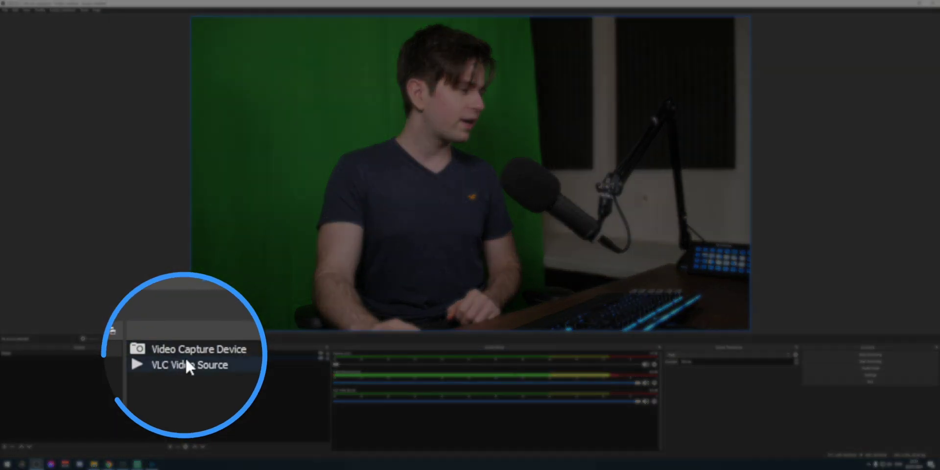
Open the Filters window for the webcam capture source
{"action": "left_click", "coordinate": [191, 353]}
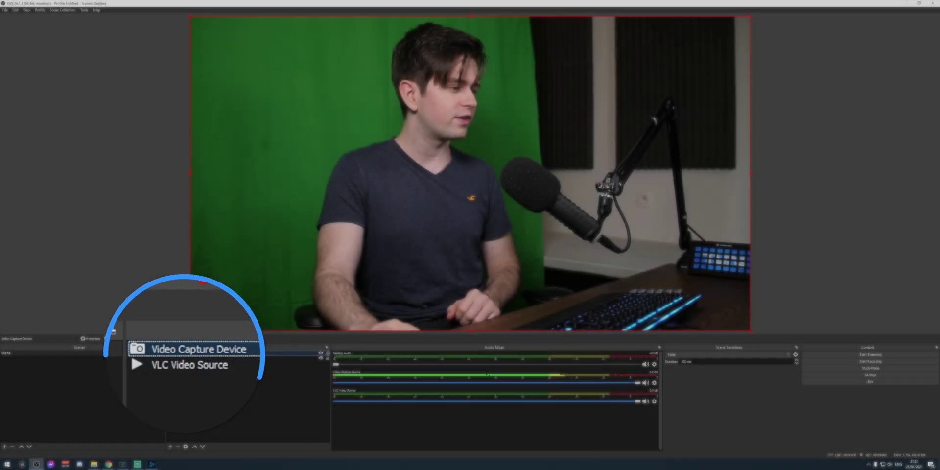
{"action": "right_click", "coordinate": [213, 354]}
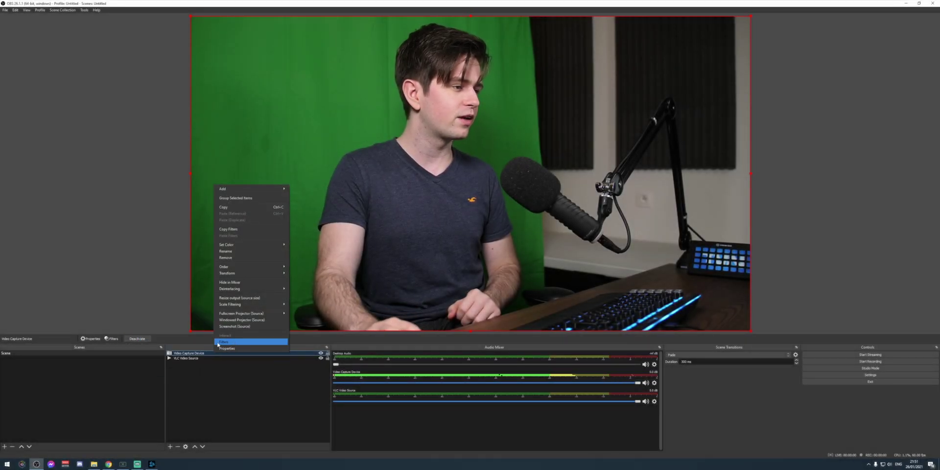
{"action": "left_click", "coordinate": [215, 384]}
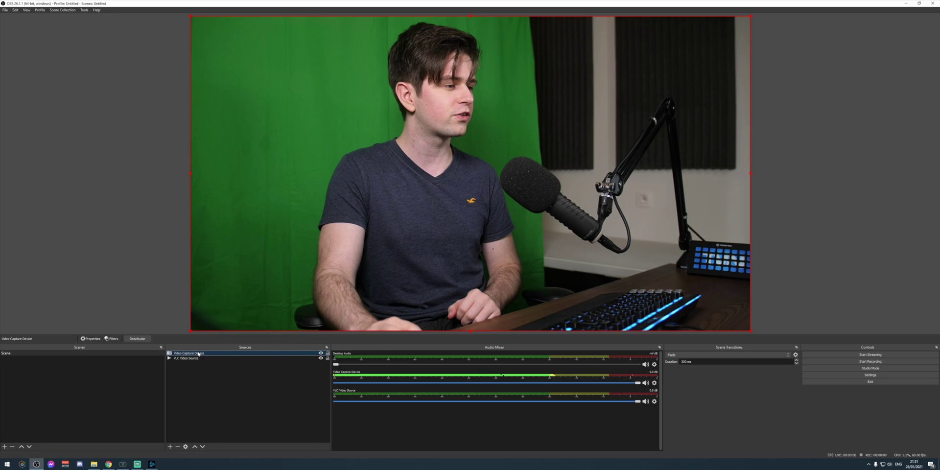
{"action": "left_click", "coordinate": [113, 338]}
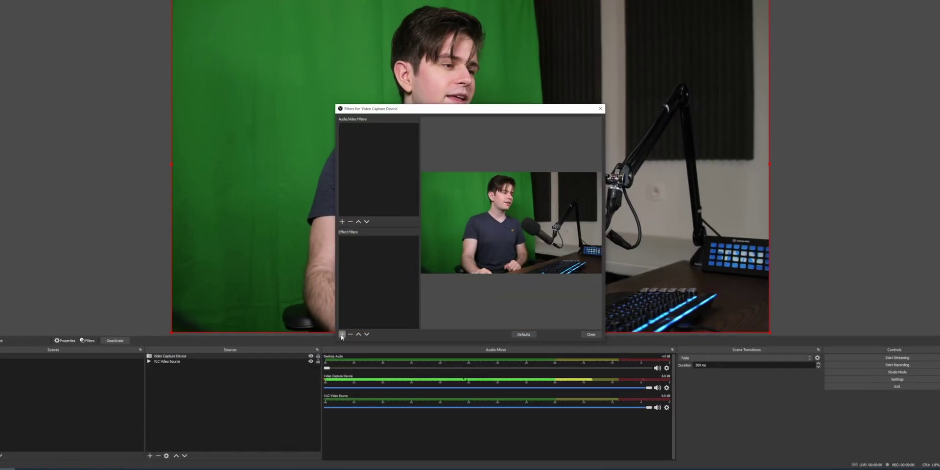
Add a Color Key filter with the default name, keying out Green
{"action": "left_click", "coordinate": [351, 332]}
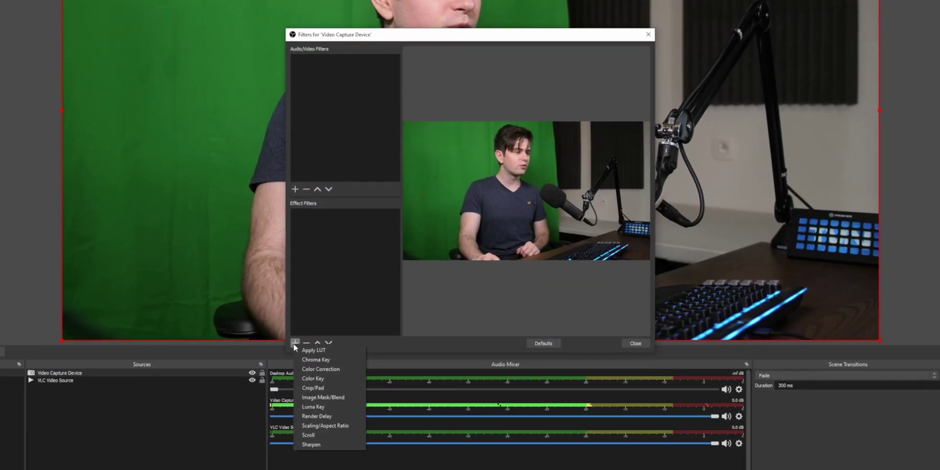
{"action": "left_click", "coordinate": [313, 378]}
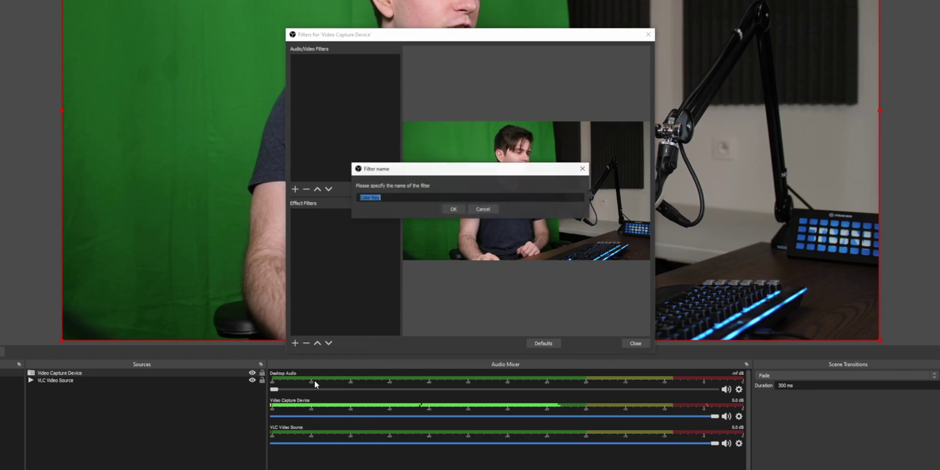
{"action": "left_click", "coordinate": [453, 209]}
{"action": "left_click", "coordinate": [468, 238]}
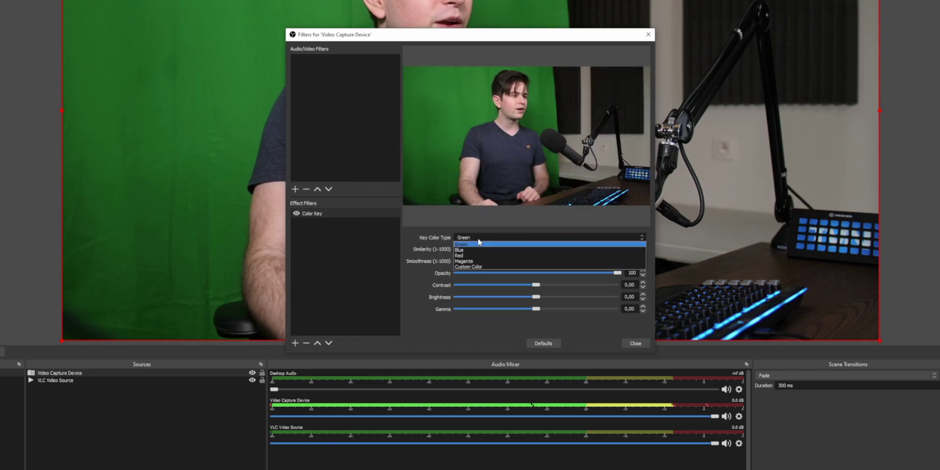
{"action": "left_click", "coordinate": [467, 244]}
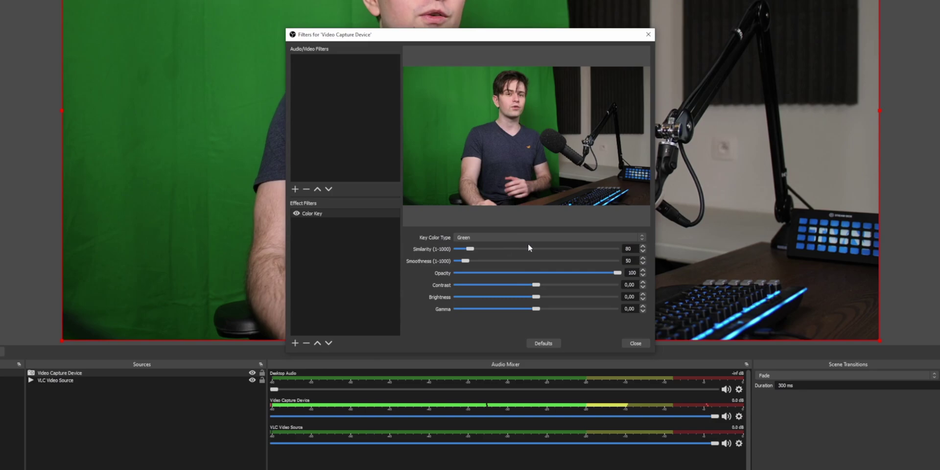
Raise Color Key similarity to reveal the starry background, then lower it to 420
{"action": "left_click_drag", "start_coordinate": [508, 29], "coordinate": [841, 10]}
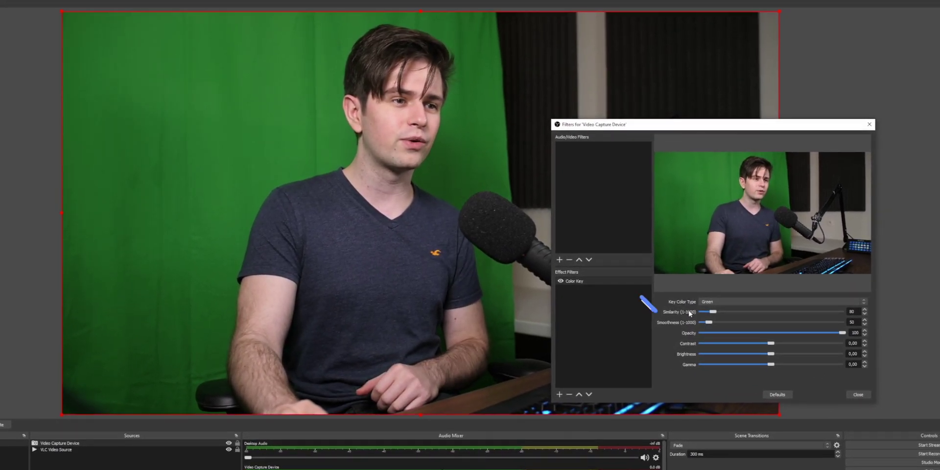
{"action": "left_click_drag", "start_coordinate": [716, 313], "coordinate": [729, 310]}
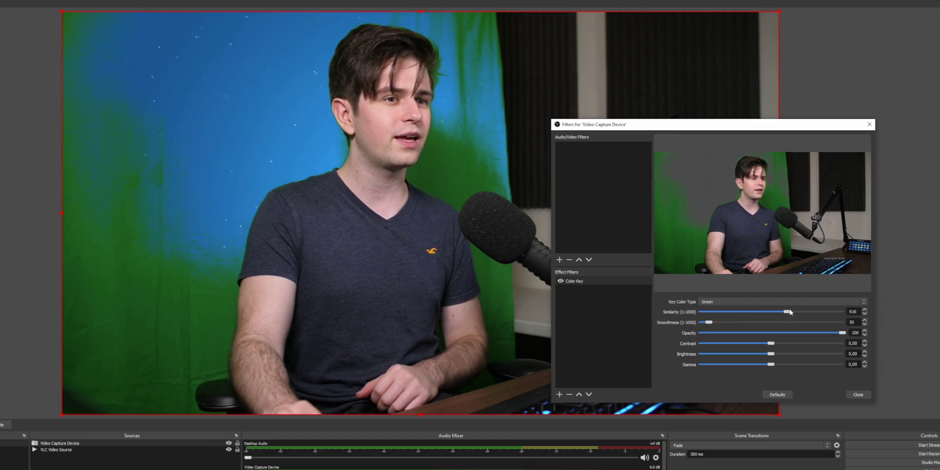
{"action": "mouse_move", "coordinate": [789, 311]}
{"action": "left_mouse_down"}
{"action": "mouse_move", "coordinate": [815, 312]}
{"action": "mouse_move", "coordinate": [758, 312]}
{"action": "mouse_move", "coordinate": [799, 316]}
{"action": "left_mouse_up"}
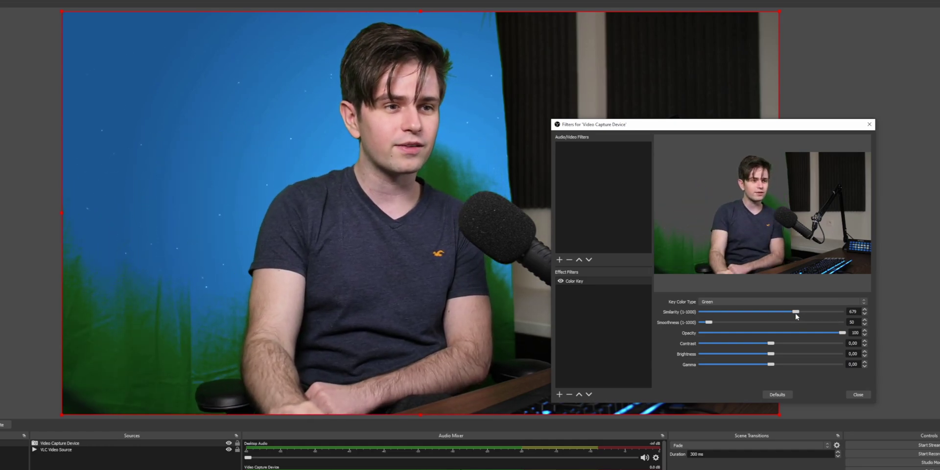
{"action": "left_click_drag", "start_coordinate": [796, 314], "coordinate": [759, 320]}
Hide the Color Key filter and add a Color Correction filter to the webcam
{"action": "left_click", "coordinate": [561, 282]}
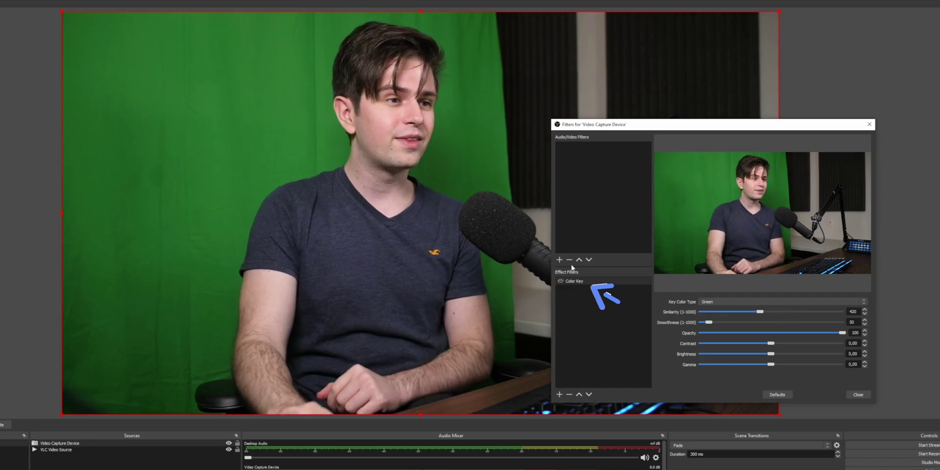
{"action": "left_click", "coordinate": [559, 394]}
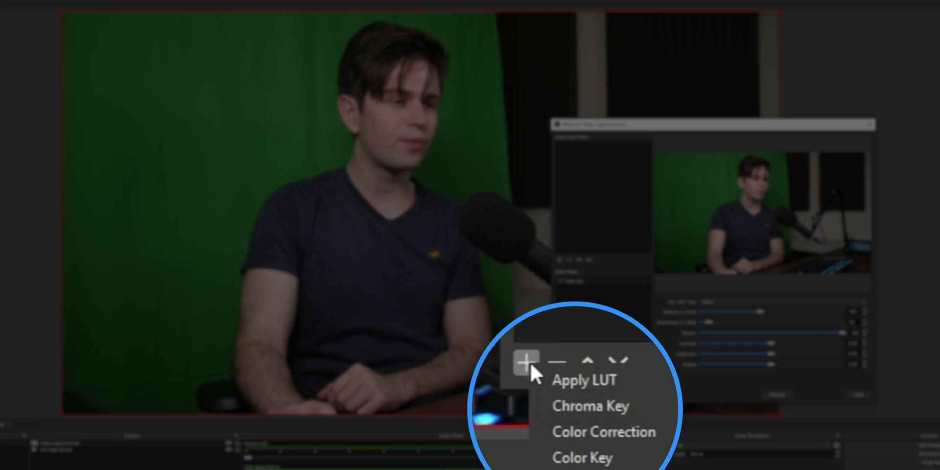
{"action": "left_click", "coordinate": [629, 430]}
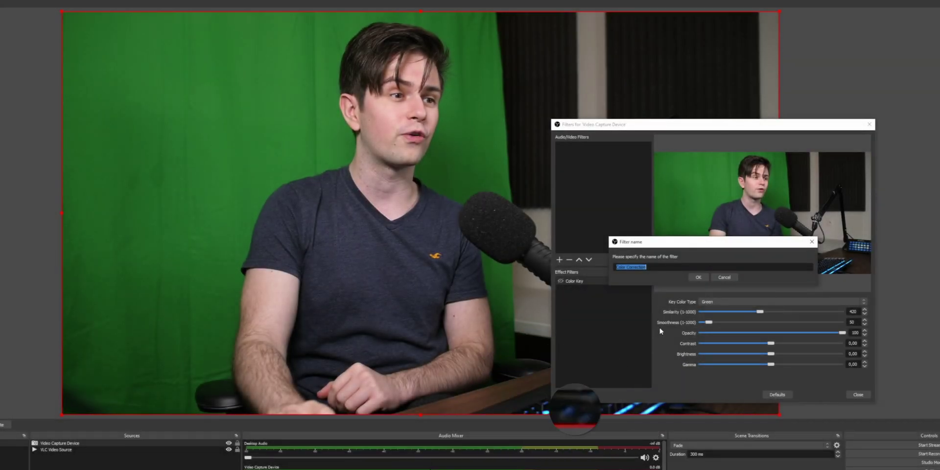
{"action": "left_click", "coordinate": [695, 275]}
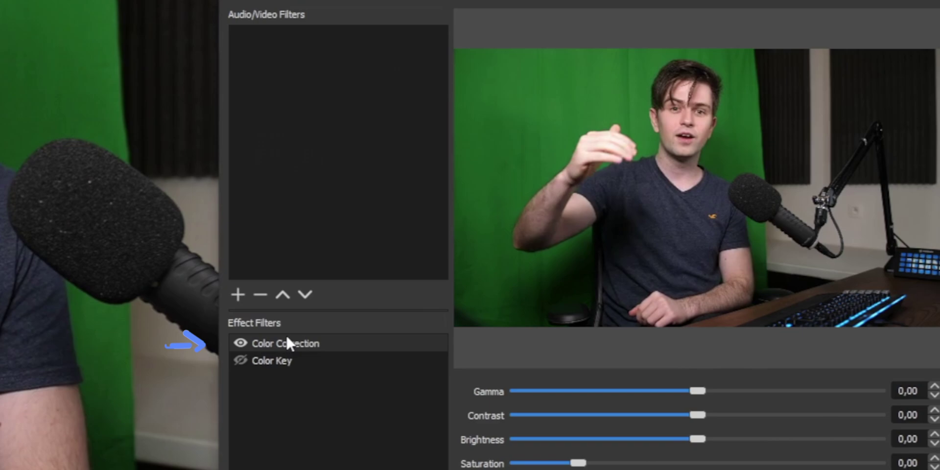
{"action": "left_click", "coordinate": [358, 343]}
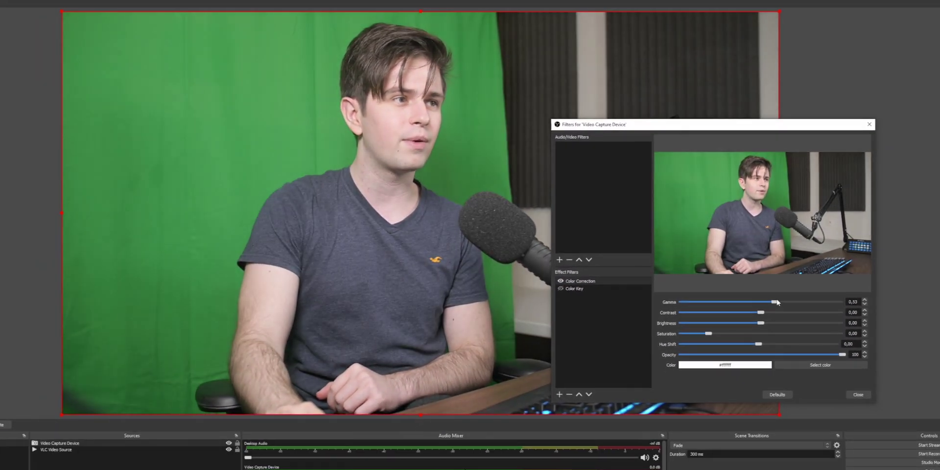
Raise Color Correction gamma to 0.60 and contrast to 0.39
{"action": "left_click_drag", "start_coordinate": [698, 389], "coordinate": [729, 390]}
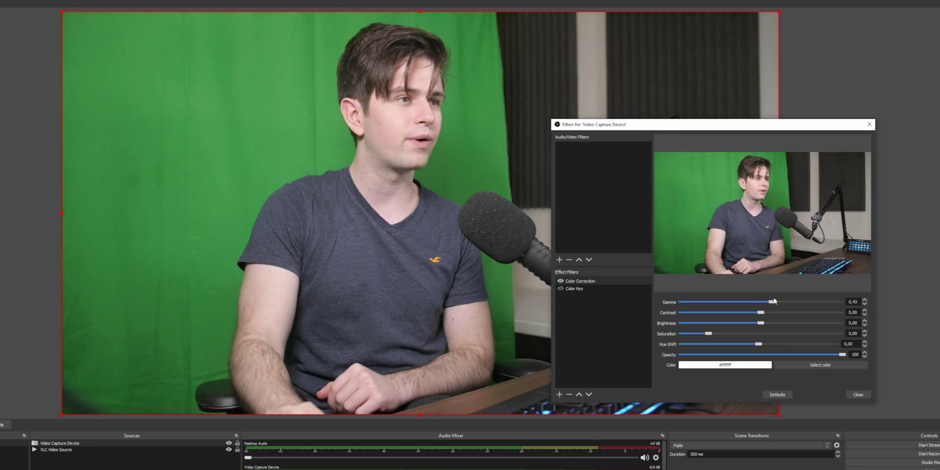
{"action": "left_click", "coordinate": [574, 288]}
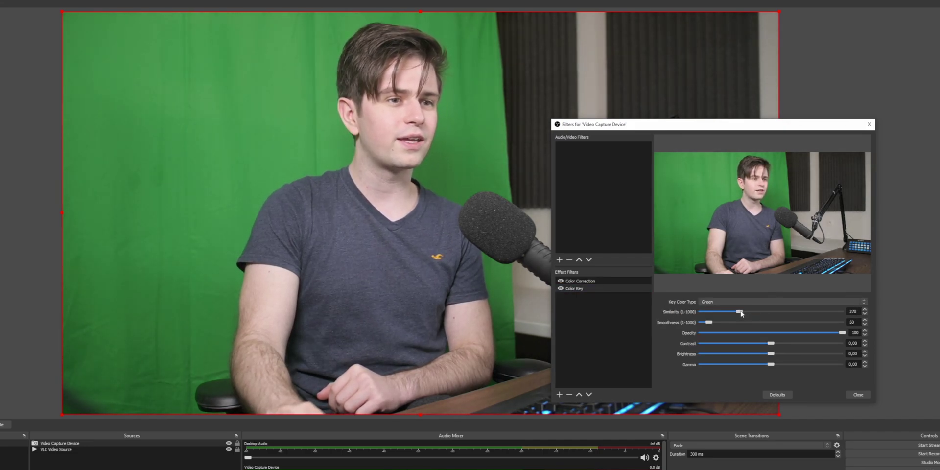
{"action": "mouse_move", "coordinate": [770, 313]}
{"action": "left_mouse_down"}
{"action": "mouse_move", "coordinate": [808, 314]}
{"action": "mouse_move", "coordinate": [773, 312]}
{"action": "left_mouse_up"}
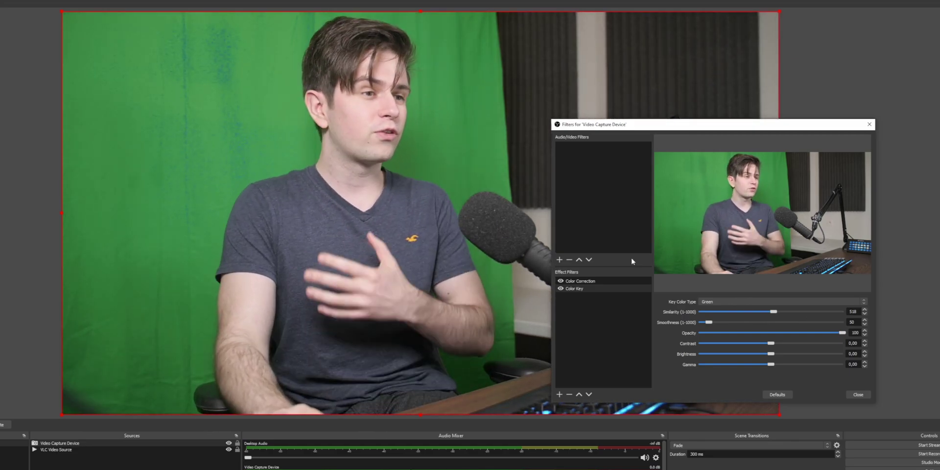
{"action": "left_click", "coordinate": [580, 281]}
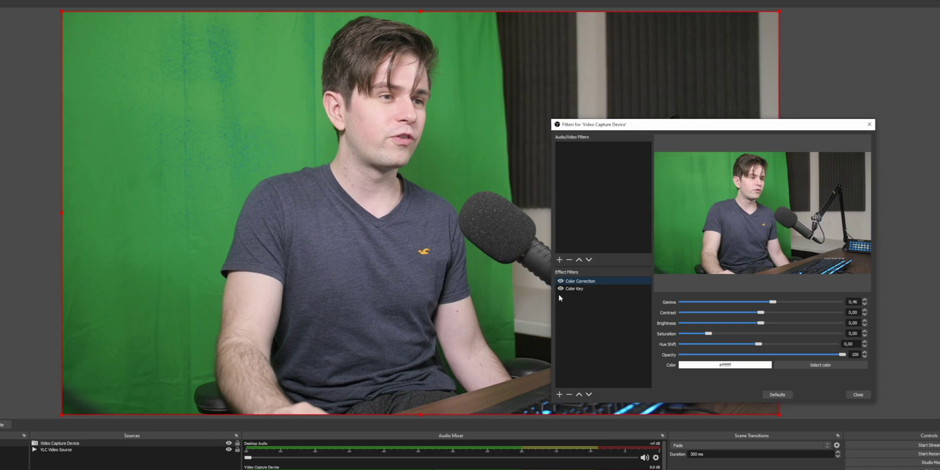
{"action": "mouse_move", "coordinate": [774, 304]}
{"action": "left_mouse_down"}
{"action": "mouse_move", "coordinate": [760, 323]}
{"action": "mouse_move", "coordinate": [775, 315]}
{"action": "left_mouse_up"}
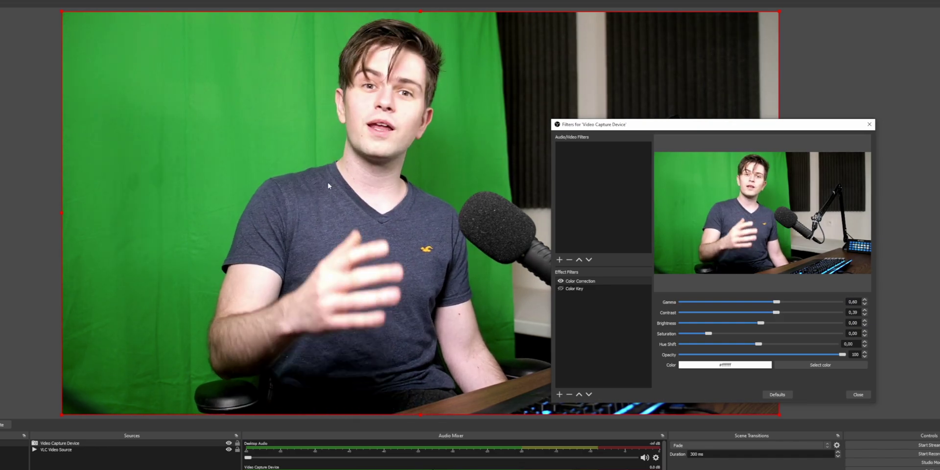
Turn the Color Key back on and fine-tune its similarity to about 714
{"action": "left_click", "coordinate": [576, 288]}
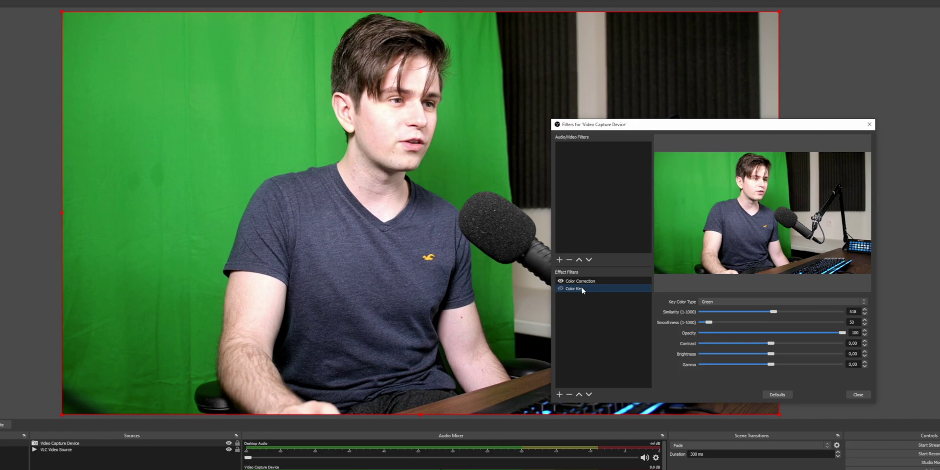
{"action": "left_click", "coordinate": [560, 289]}
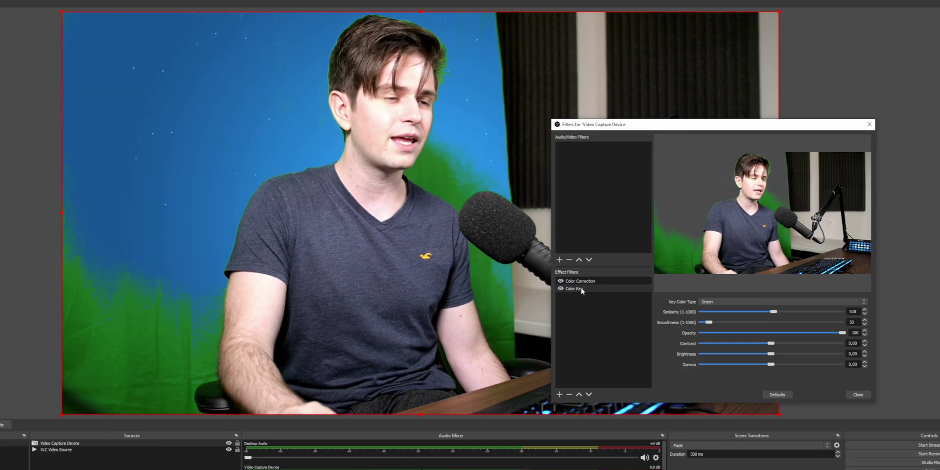
{"action": "left_click_drag", "start_coordinate": [773, 311], "coordinate": [796, 313]}
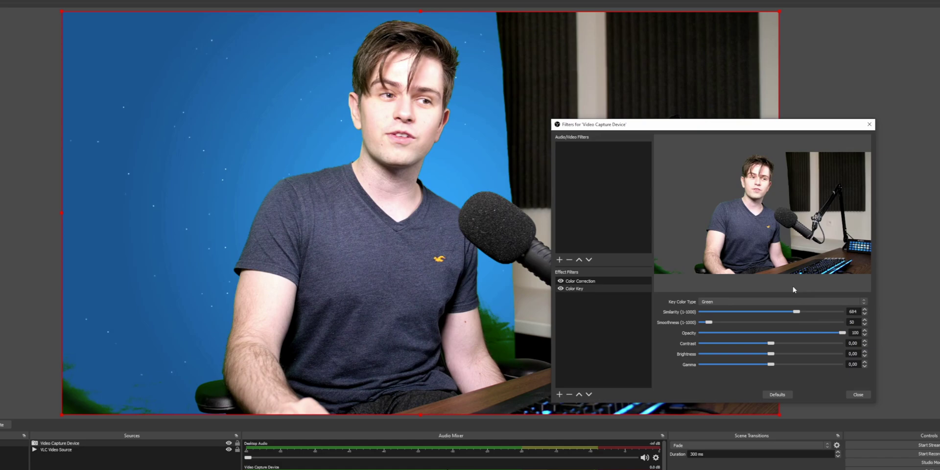
{"action": "left_click_drag", "start_coordinate": [797, 311], "coordinate": [830, 311]}
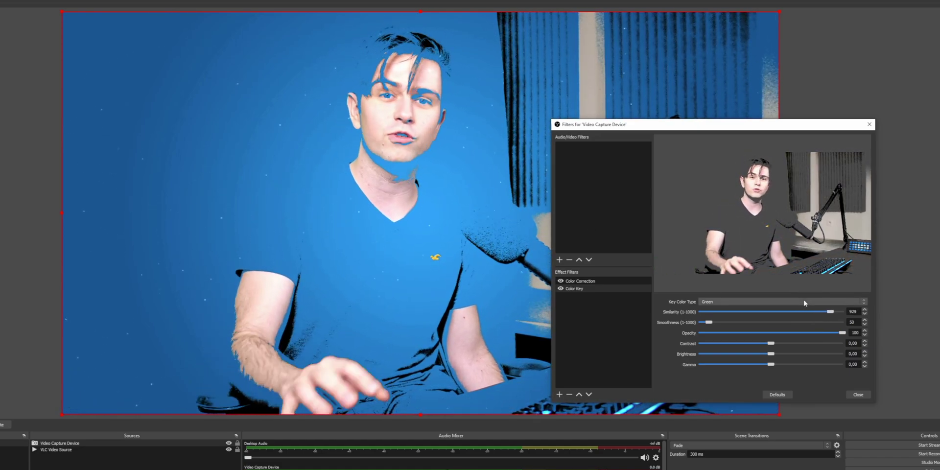
{"action": "left_click_drag", "start_coordinate": [830, 312], "coordinate": [804, 317]}
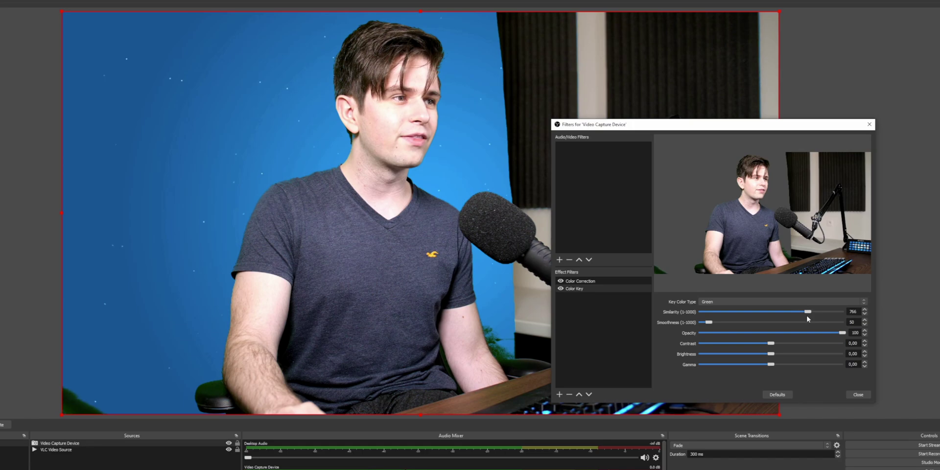
{"action": "left_click_drag", "start_coordinate": [799, 317], "coordinate": [800, 317]}
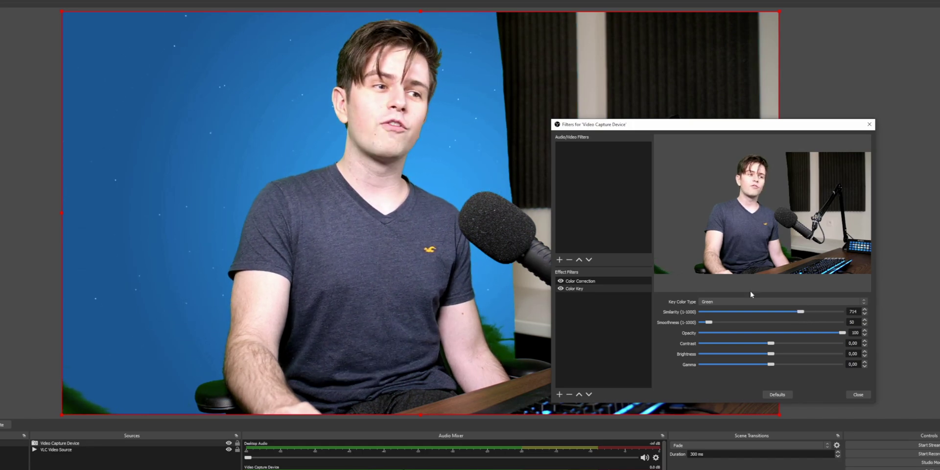
Increase the Color Key smoothness to soften the keyed edges
{"action": "mouse_move", "coordinate": [708, 322]}
{"action": "left_mouse_down"}
{"action": "mouse_move", "coordinate": [720, 323]}
{"action": "mouse_move", "coordinate": [697, 323]}
{"action": "left_mouse_up"}
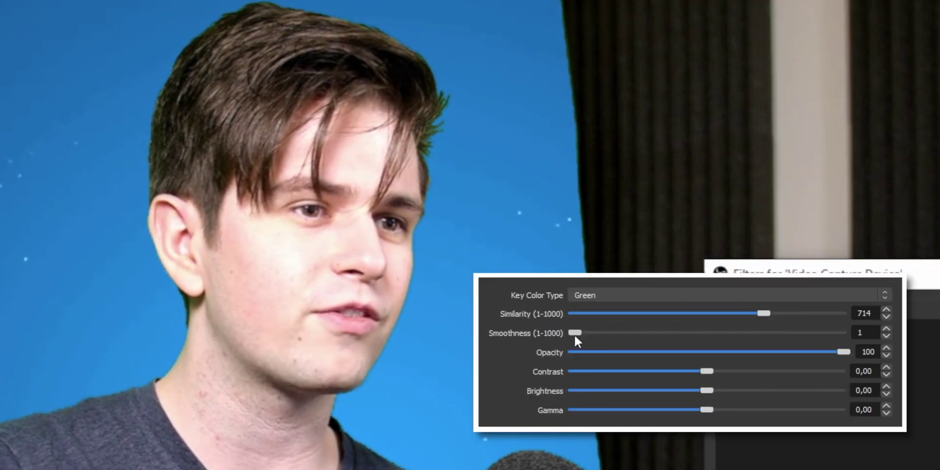
{"action": "left_click_drag", "start_coordinate": [575, 332], "coordinate": [602, 333]}
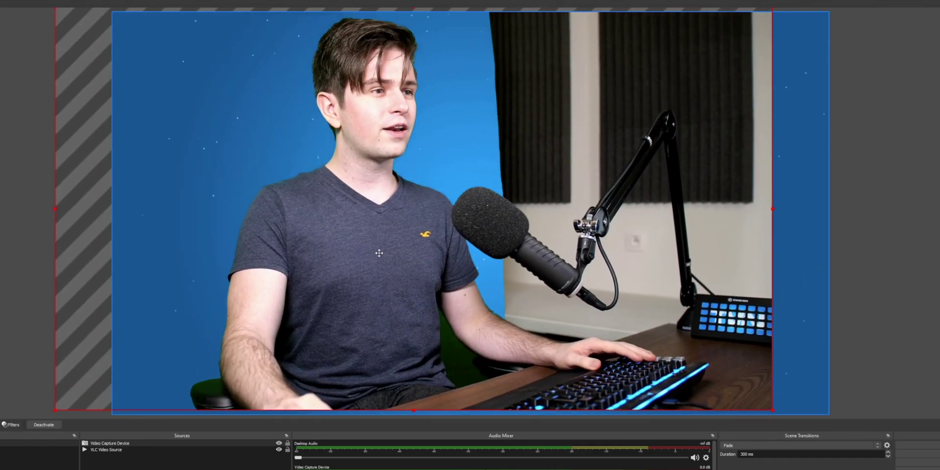
Crop the webcam's left side and place it near the preview centre
{"action": "left_click_drag", "start_coordinate": [378, 253], "coordinate": [376, 241]}
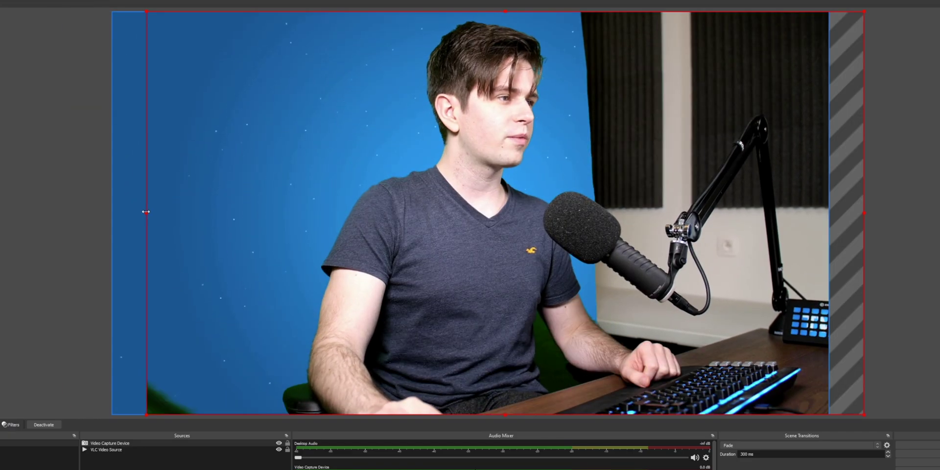
{"action": "left_click_drag", "start_coordinate": [146, 211], "coordinate": [374, 212]}
{"action": "left_click_drag", "start_coordinate": [587, 146], "coordinate": [463, 210]}
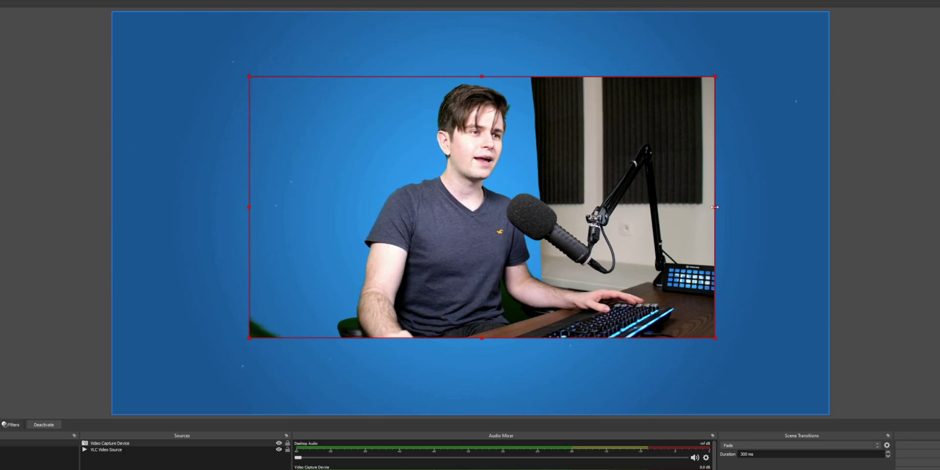
Crop the mic, desk and lower torso off, then move the webcam left
{"action": "left_click_drag", "start_coordinate": [715, 207], "coordinate": [530, 205]}
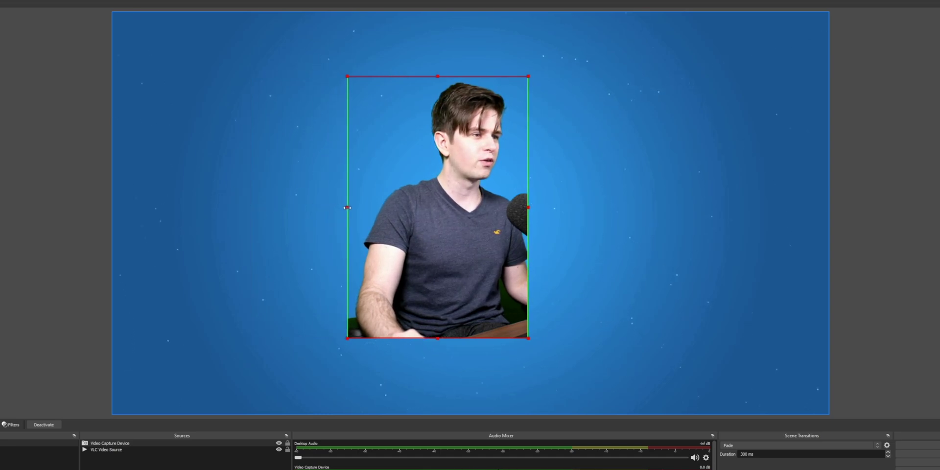
{"action": "left_click_drag", "start_coordinate": [437, 338], "coordinate": [438, 332]}
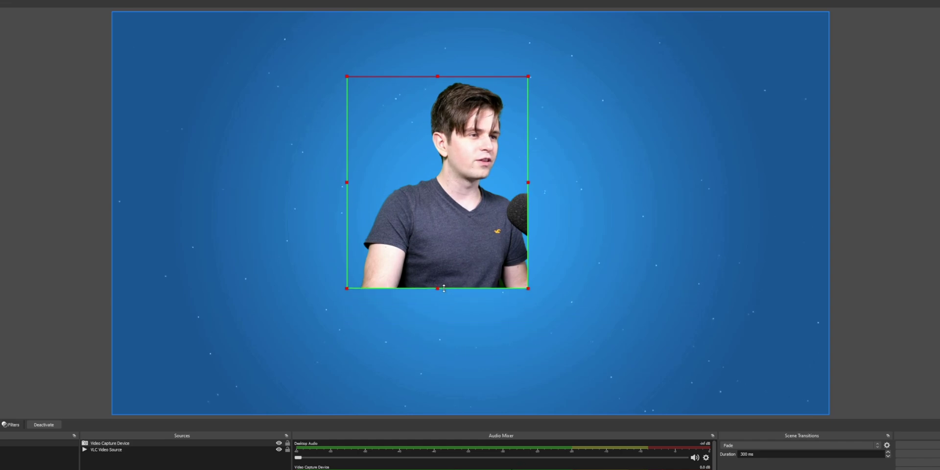
{"action": "left_click_drag", "start_coordinate": [437, 286], "coordinate": [438, 324]}
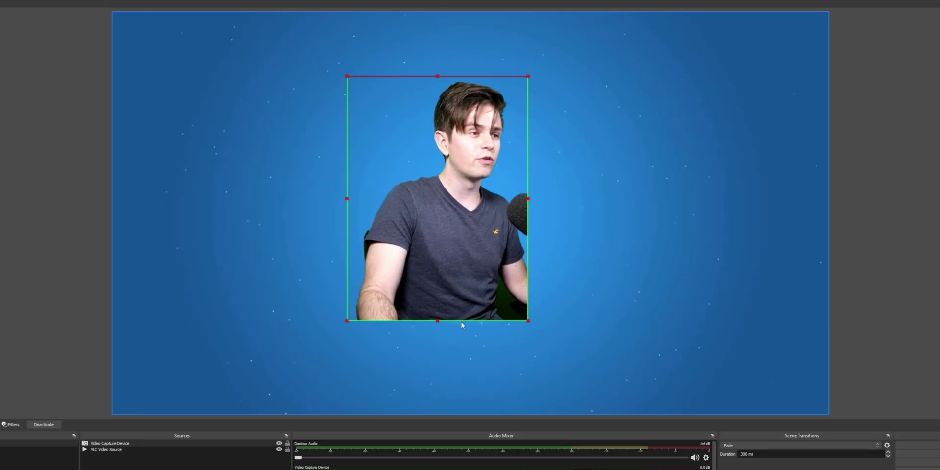
{"action": "left_click_drag", "start_coordinate": [437, 315], "coordinate": [426, 265]}
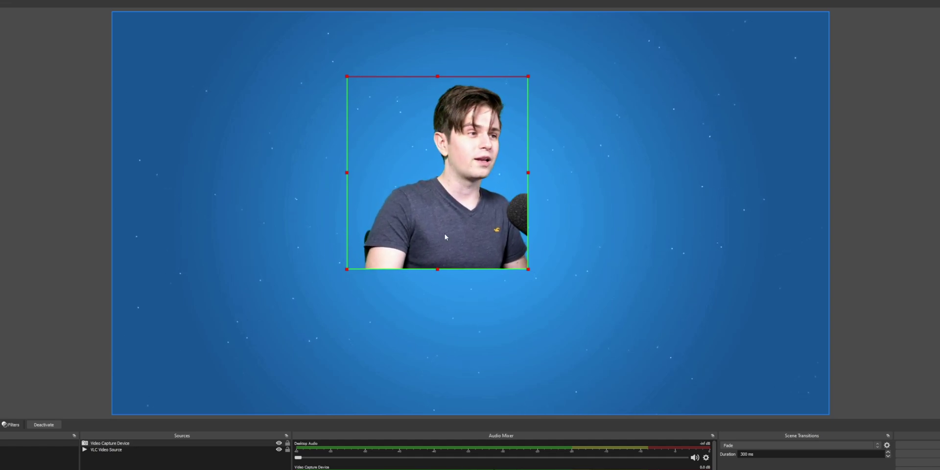
{"action": "left_click_drag", "start_coordinate": [445, 237], "coordinate": [286, 299]}
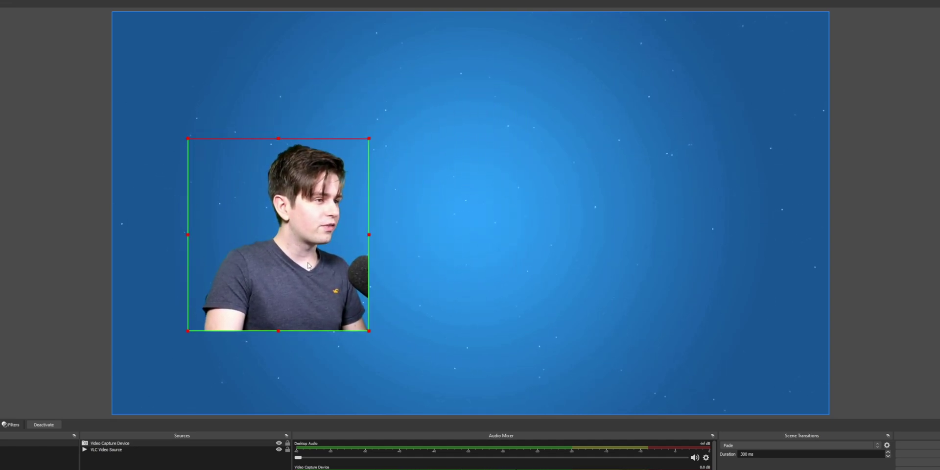
Snap the webcam into the bottom-left corner, then drag it back to left of centre
{"action": "left_click_drag", "start_coordinate": [245, 244], "coordinate": [205, 358]}
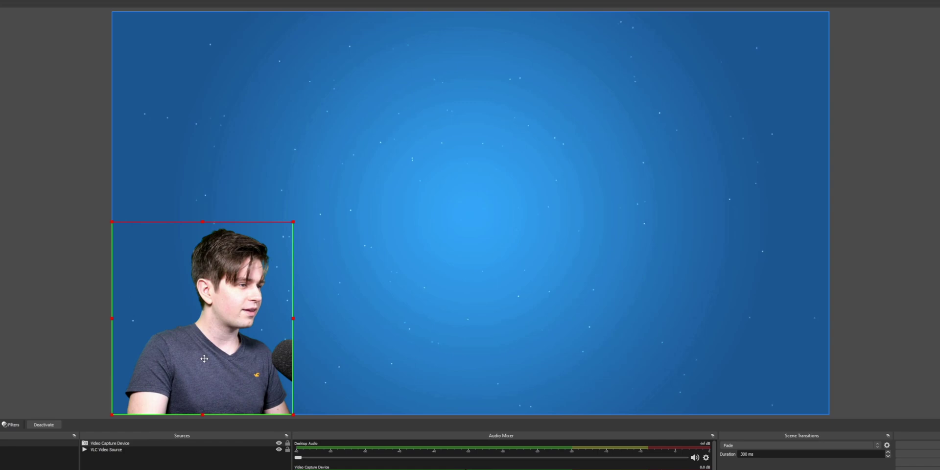
{"action": "left_click", "coordinate": [371, 362]}
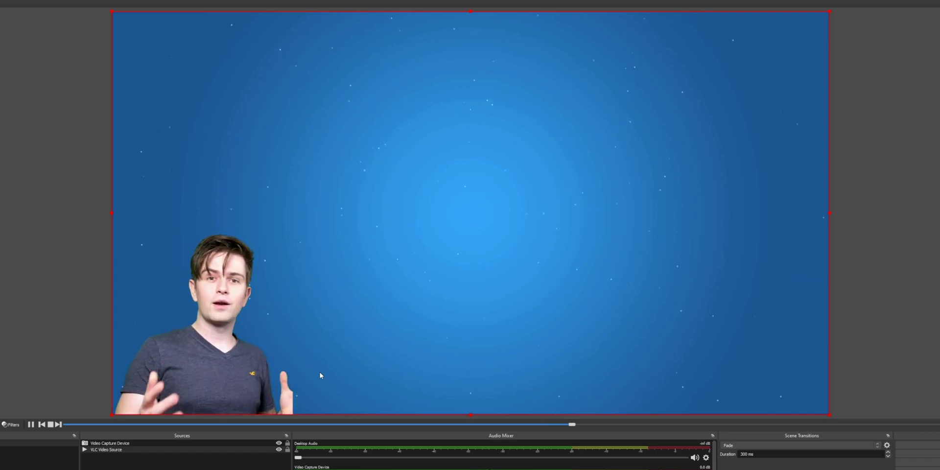
{"action": "left_click", "coordinate": [293, 318]}
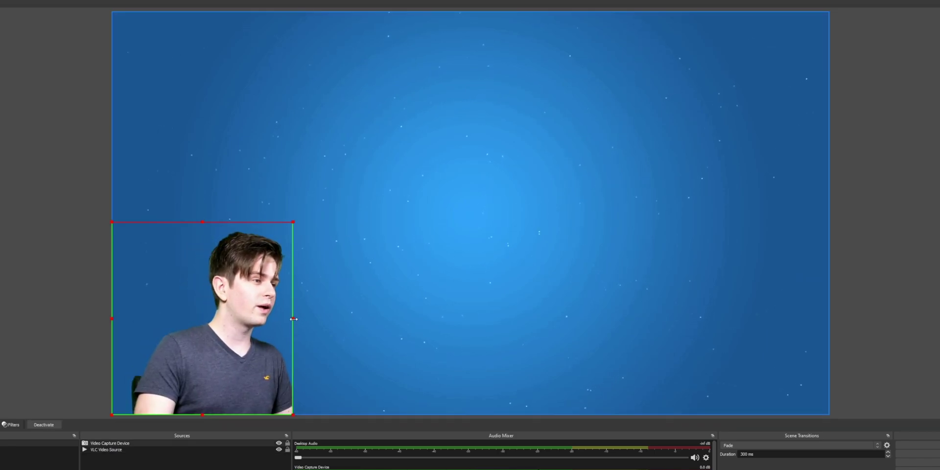
{"action": "left_click", "coordinate": [349, 390]}
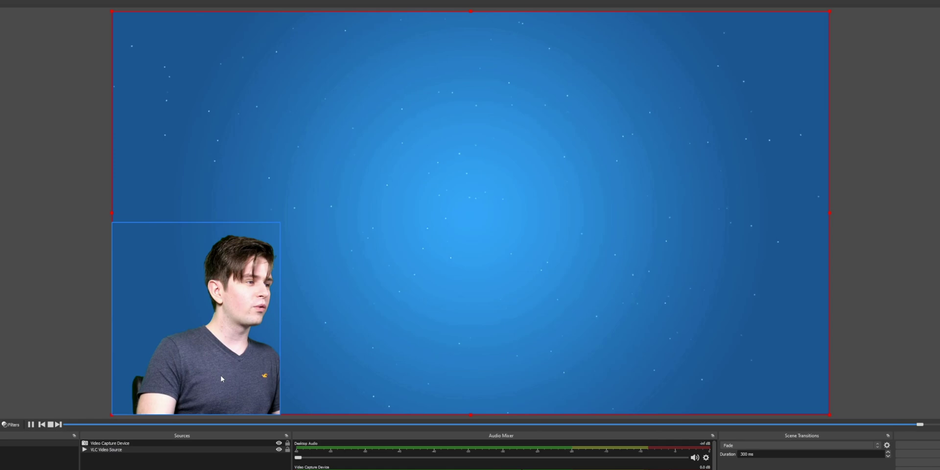
{"action": "left_click_drag", "start_coordinate": [216, 375], "coordinate": [328, 300]}
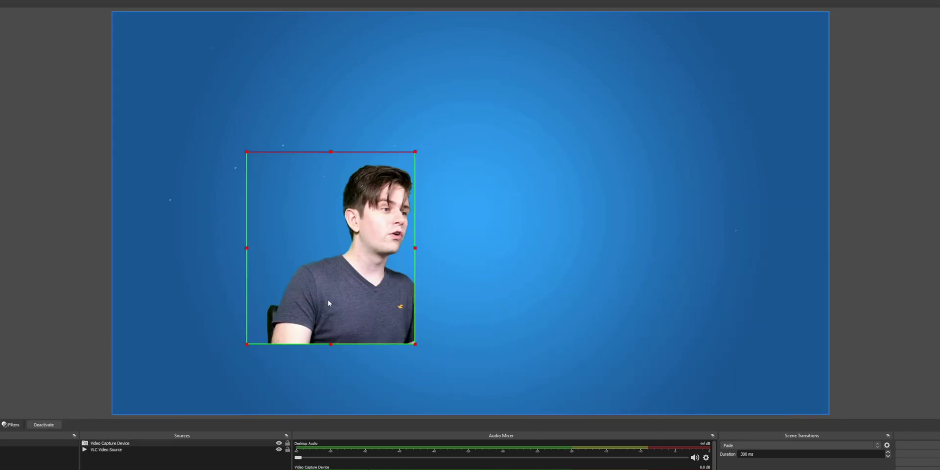
Flip the Video Capture Device horizontally and move it into the bottom-left corner
{"action": "right_click", "coordinate": [328, 300]}
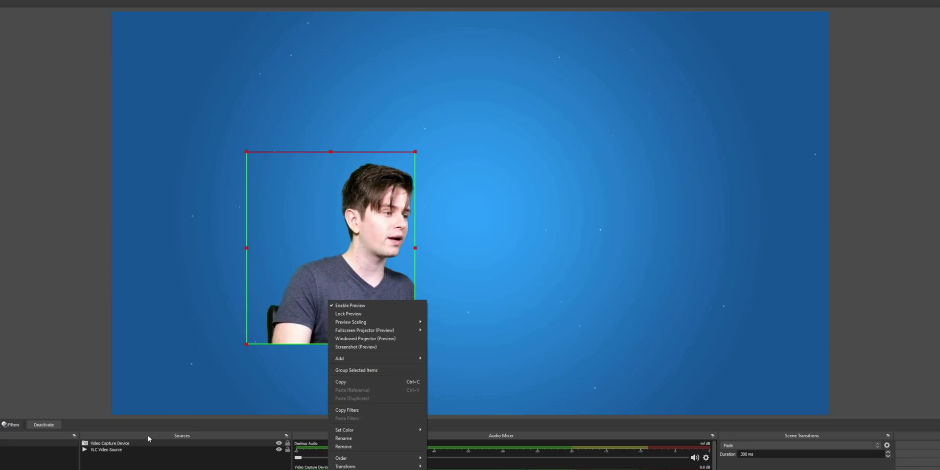
{"action": "left_click", "coordinate": [119, 443]}
{"action": "right_click", "coordinate": [118, 446]}
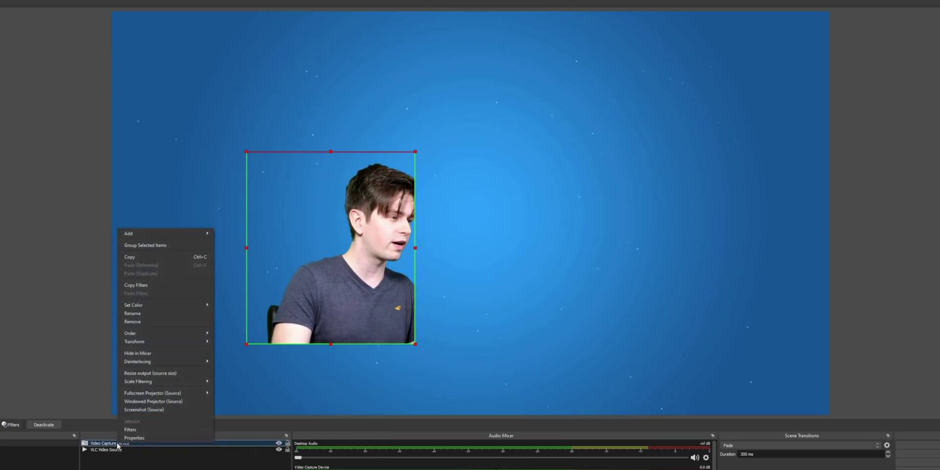
{"action": "mouse_move", "coordinate": [166, 342]}
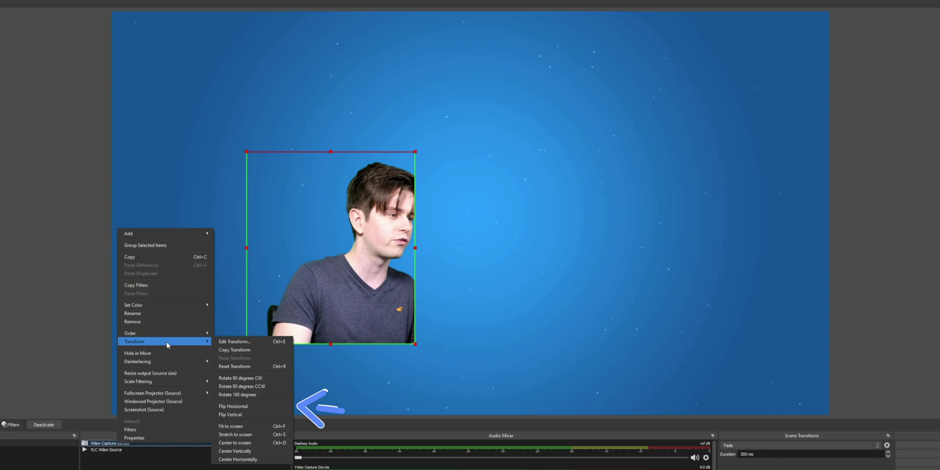
{"action": "left_click", "coordinate": [231, 408]}
{"action": "left_click_drag", "start_coordinate": [307, 321], "coordinate": [175, 389]}
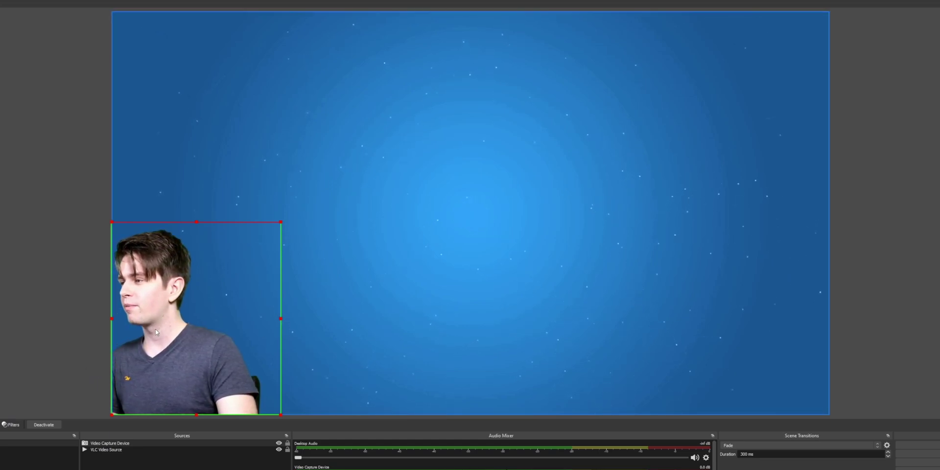
Flip the webcam horizontally again to restore its original orientation
{"action": "right_click", "coordinate": [167, 370]}
{"action": "mouse_move", "coordinate": [252, 268]}
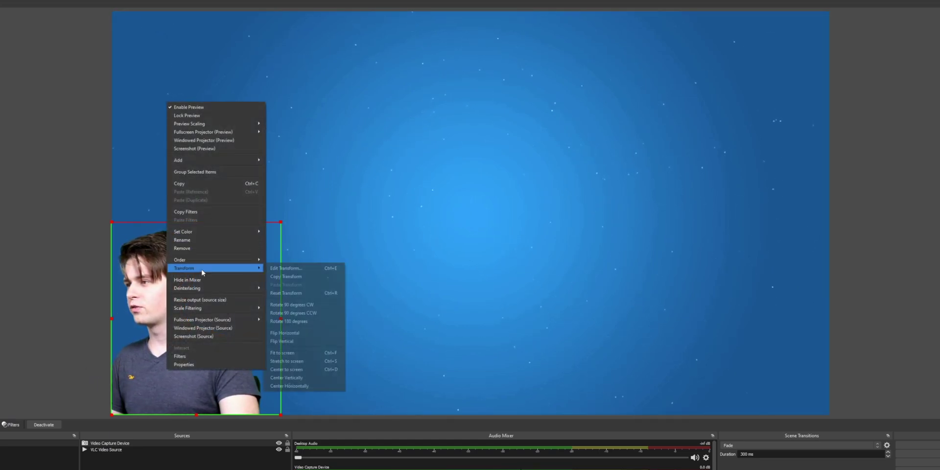
{"action": "left_click", "coordinate": [289, 333]}
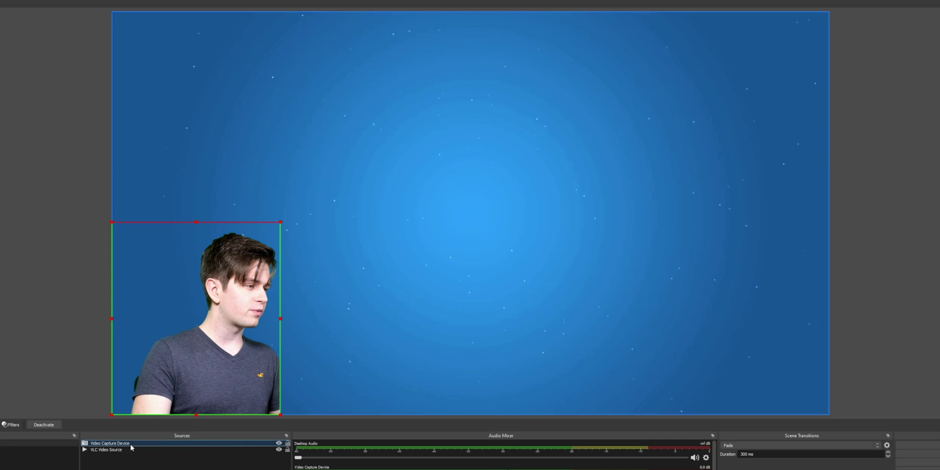
Set the webcam's Color Correction filter to gamma 0,44 and contrast 0,48
{"action": "left_click", "coordinate": [12, 426]}
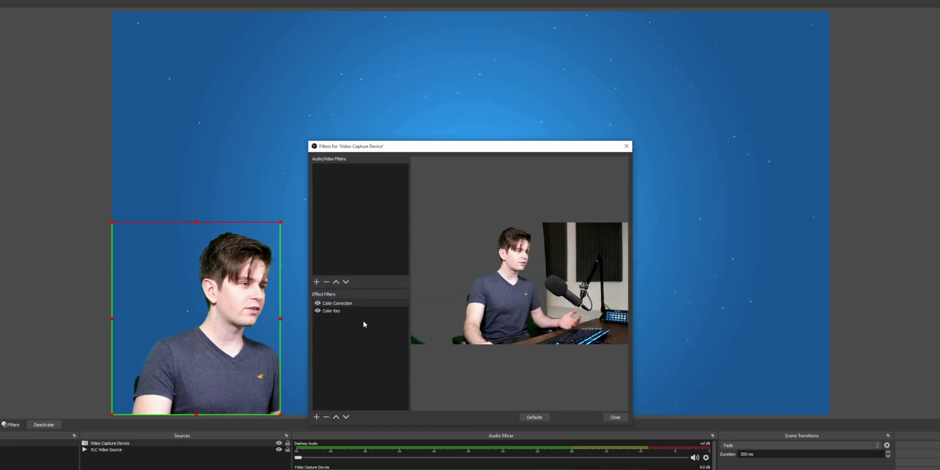
{"action": "left_click", "coordinate": [342, 303]}
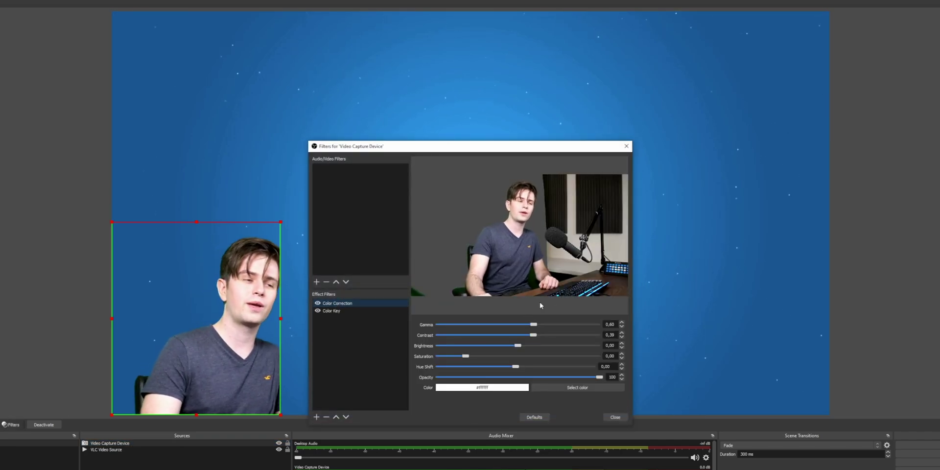
{"action": "mouse_move", "coordinate": [533, 324]}
{"action": "left_mouse_down"}
{"action": "mouse_move", "coordinate": [504, 325]}
{"action": "mouse_move", "coordinate": [530, 325]}
{"action": "mouse_move", "coordinate": [535, 336]}
{"action": "mouse_move", "coordinate": [522, 324]}
{"action": "left_mouse_up"}
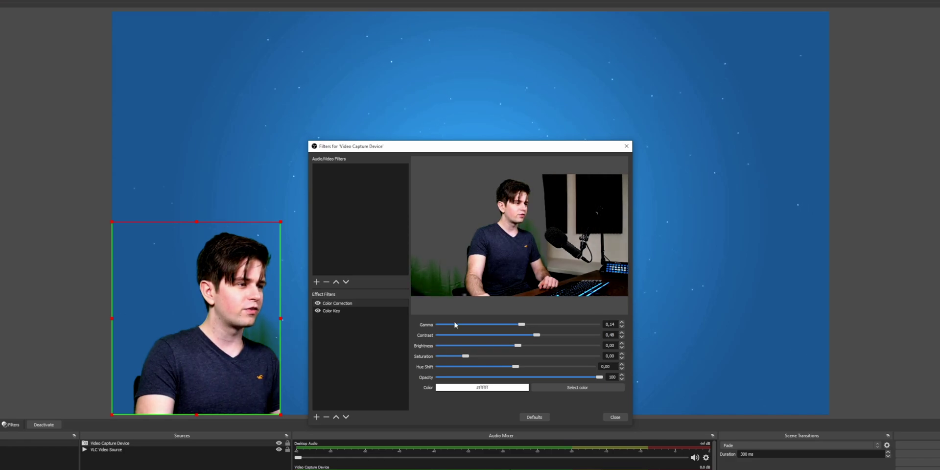
{"action": "left_click", "coordinate": [337, 311]}
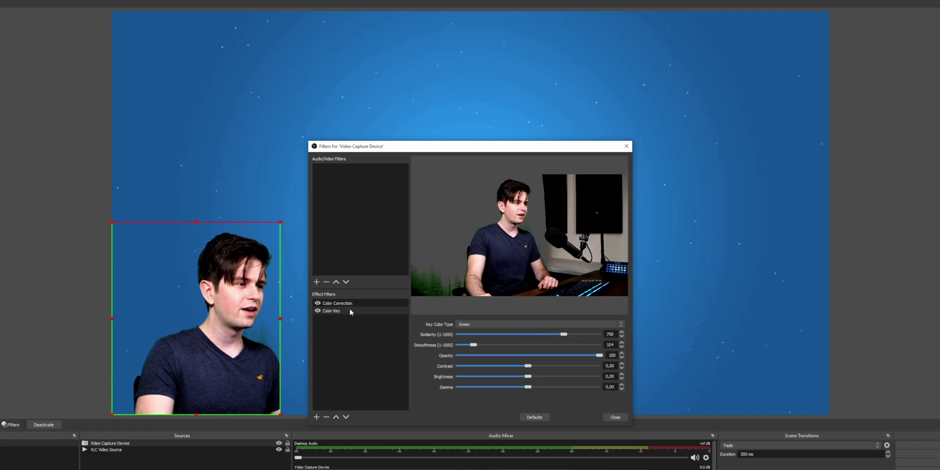
{"action": "left_click", "coordinate": [378, 303]}
{"action": "left_click_drag", "start_coordinate": [523, 327], "coordinate": [529, 327]}
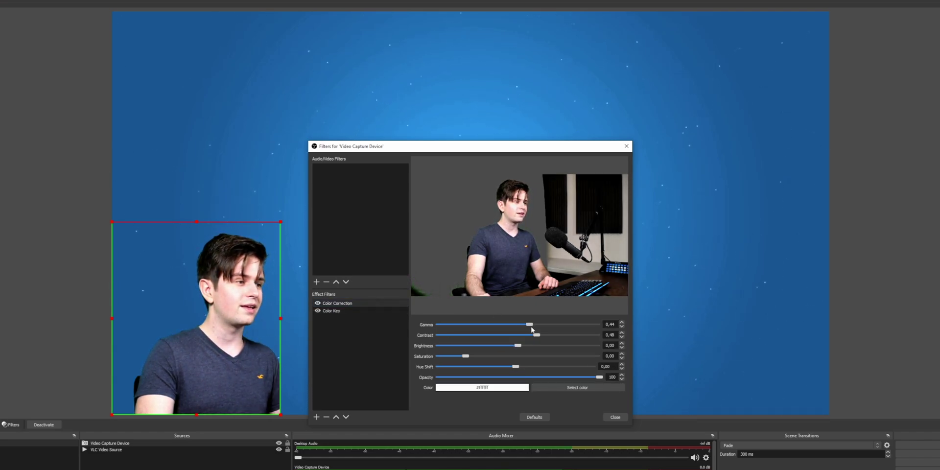